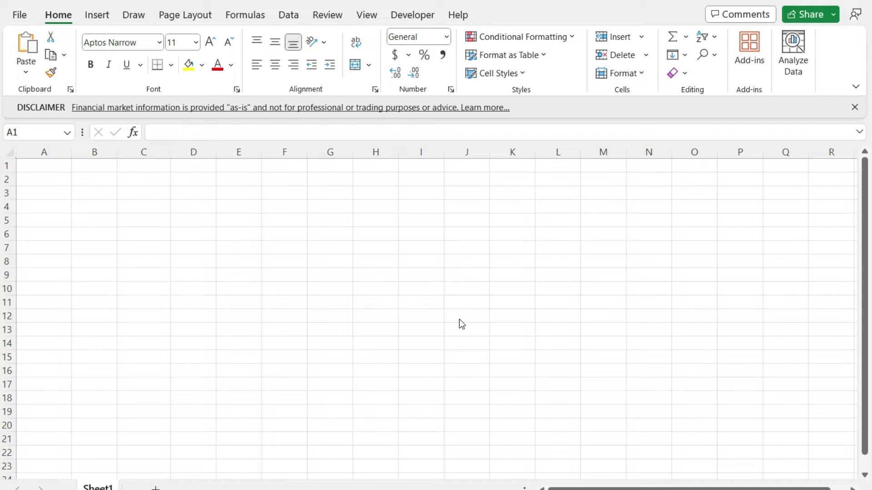
Step: Label A1 'Stock' and put the ticker AAPL in B1
click(28, 169)
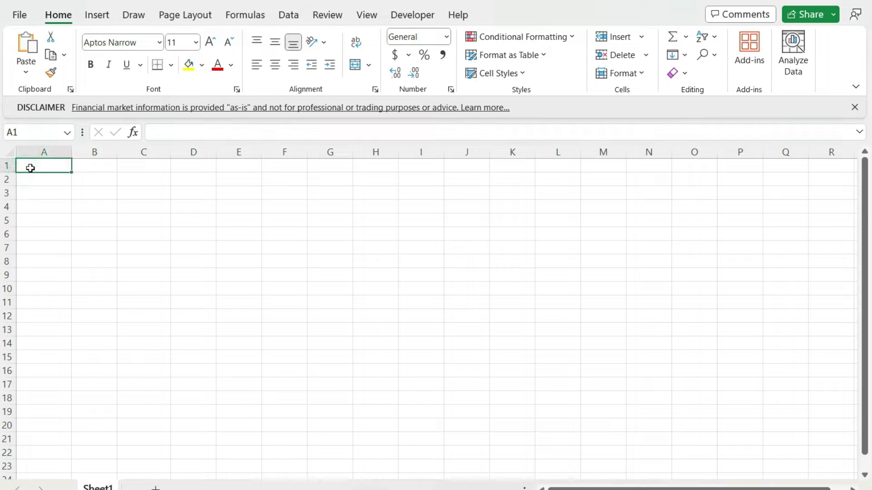
text(Stock)
key(Tab)
text(AAPL)
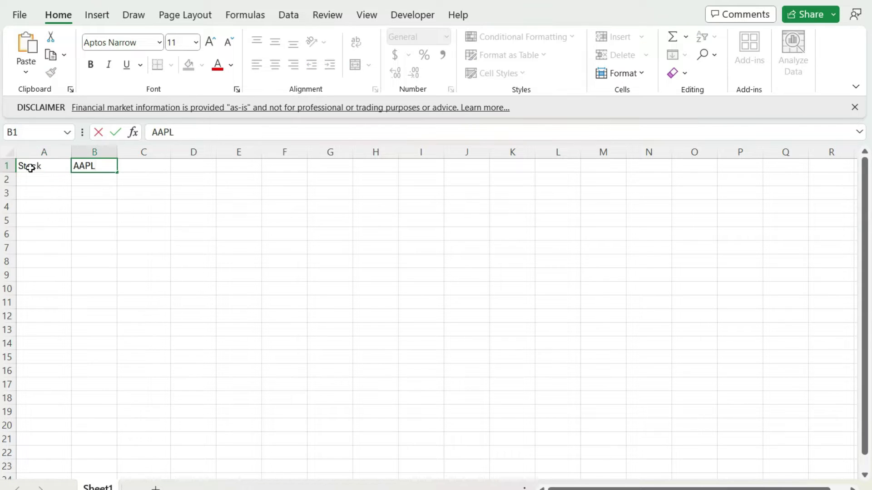
key(Return)
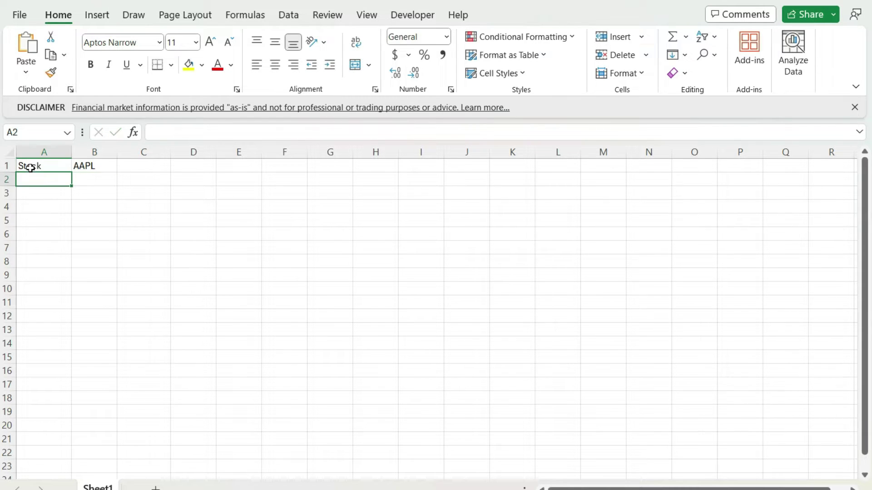
Step: Add a 'Date' heading in A3 and the date Dec 1, 2023 in A4
key(Down)
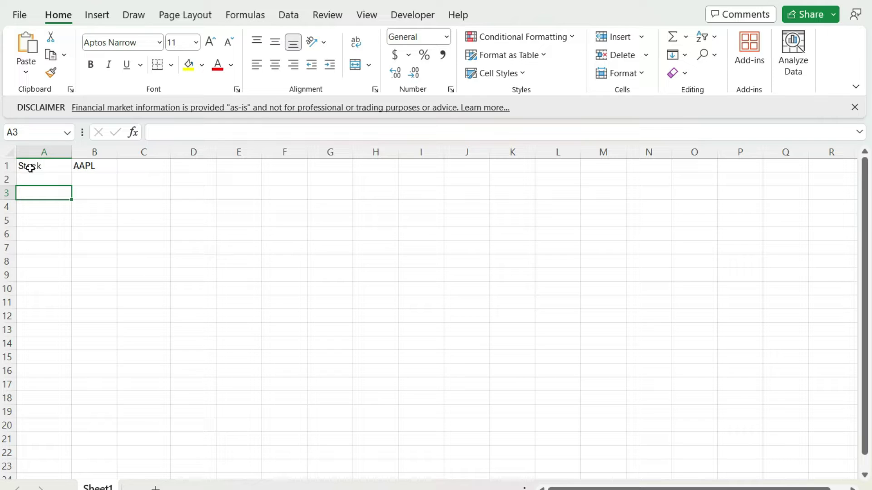
text(Date)
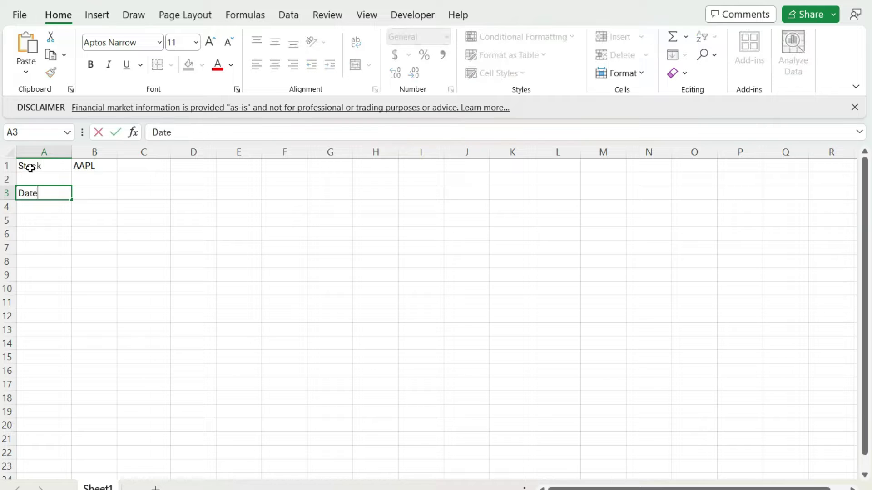
key(Return)
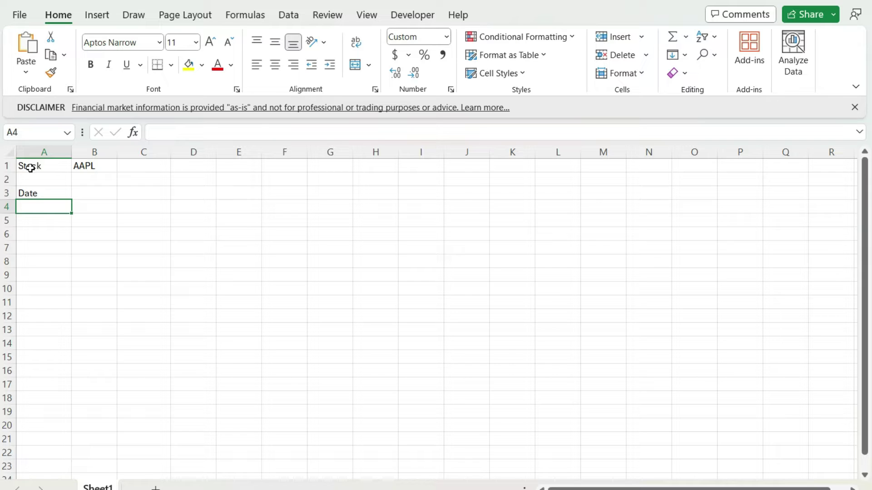
text(Dec 1, 20)
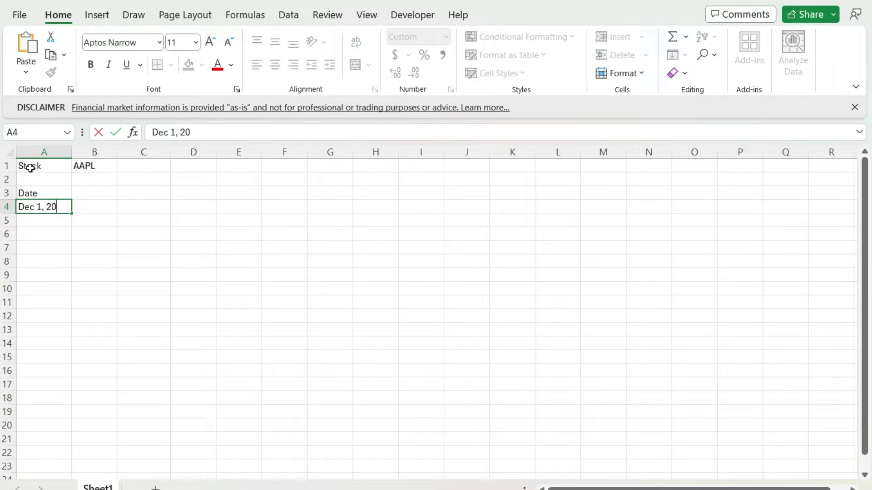
text(23)
key(Tab)
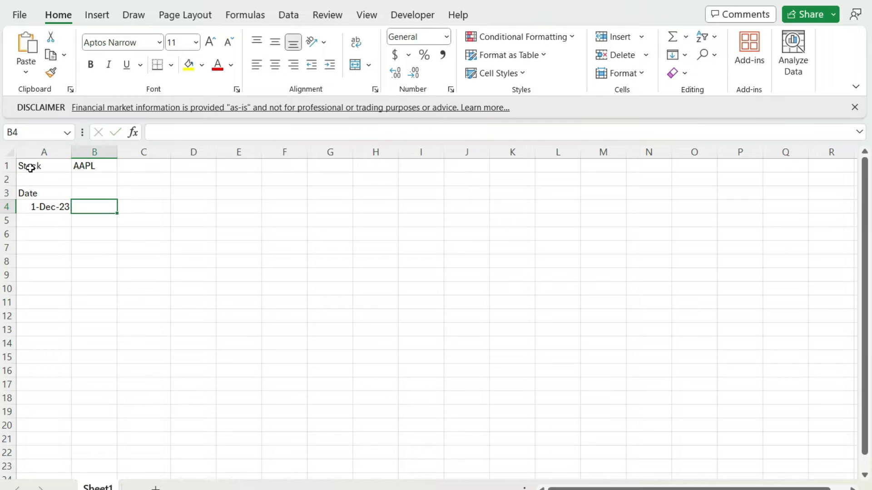
Step: Enter =STOCKHISTORY(B1,A4,A4,0,0,1) in B4 to show AAPL's 1-Dec-23 close of $191.24
text(=)
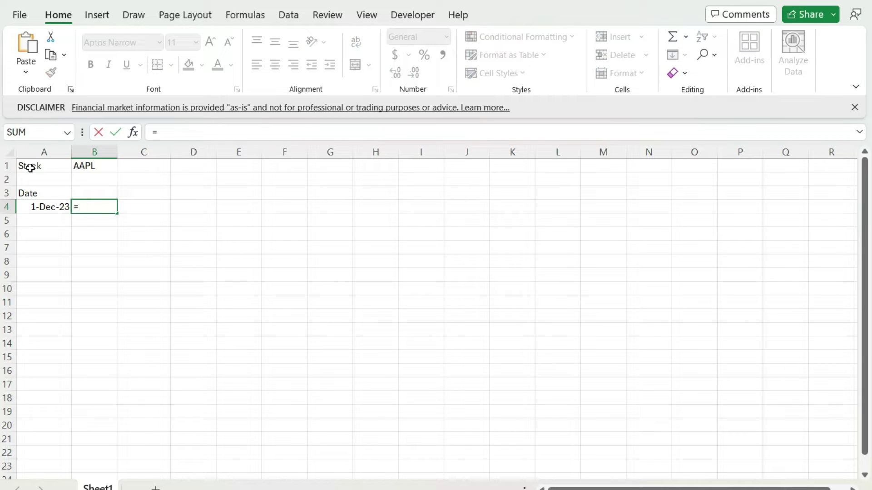
text(stock)
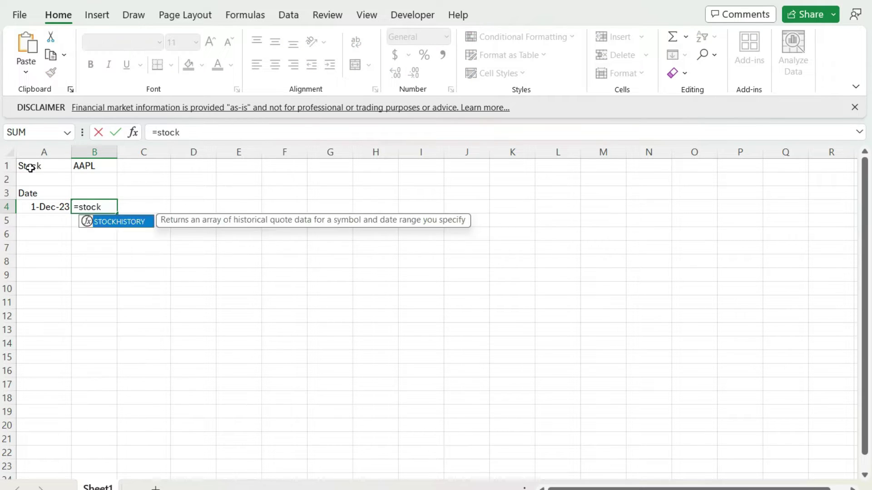
key(Tab)
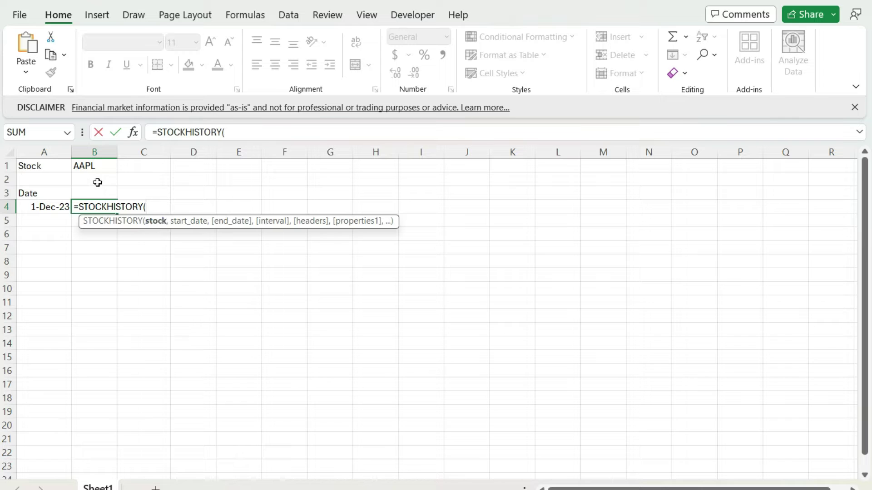
click(88, 167)
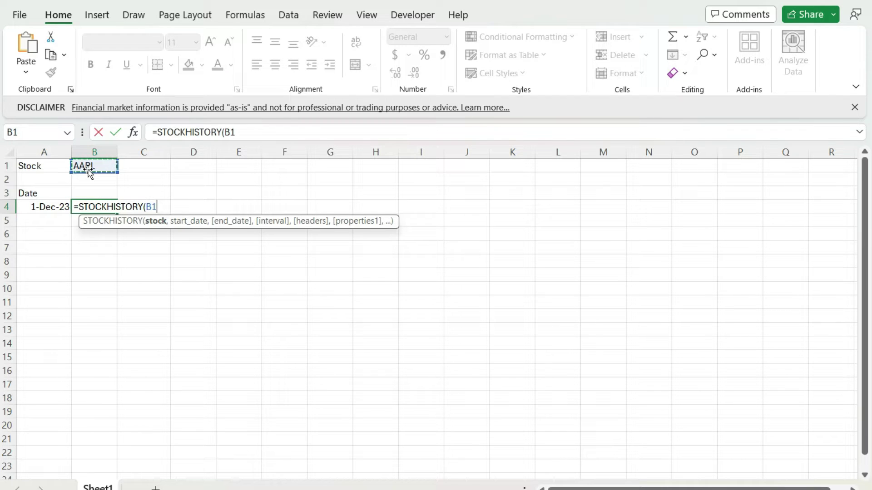
text(,)
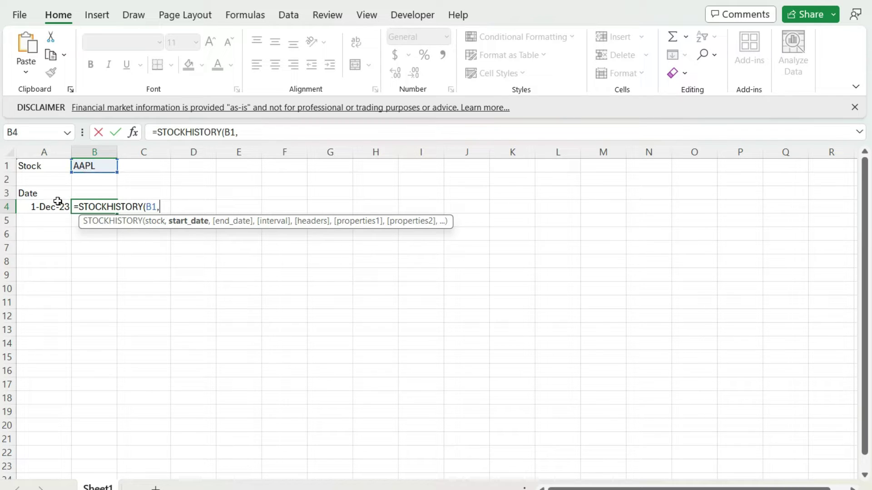
click(60, 207)
text(,)
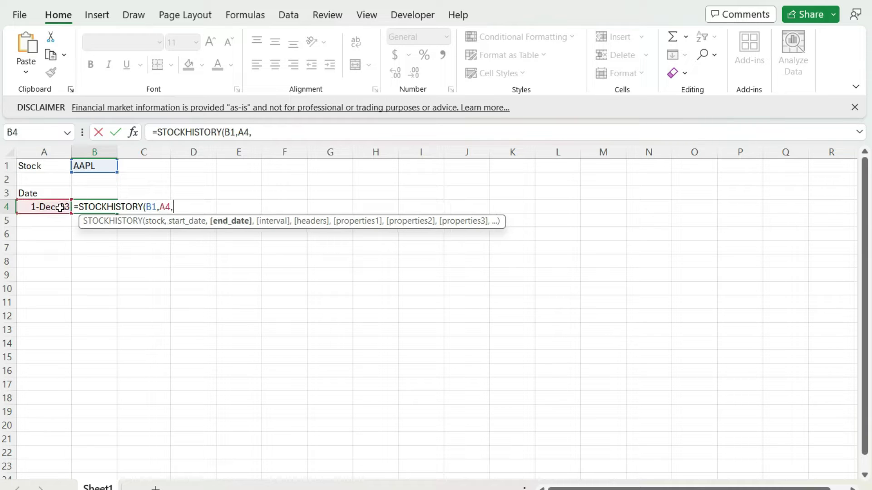
click(61, 208)
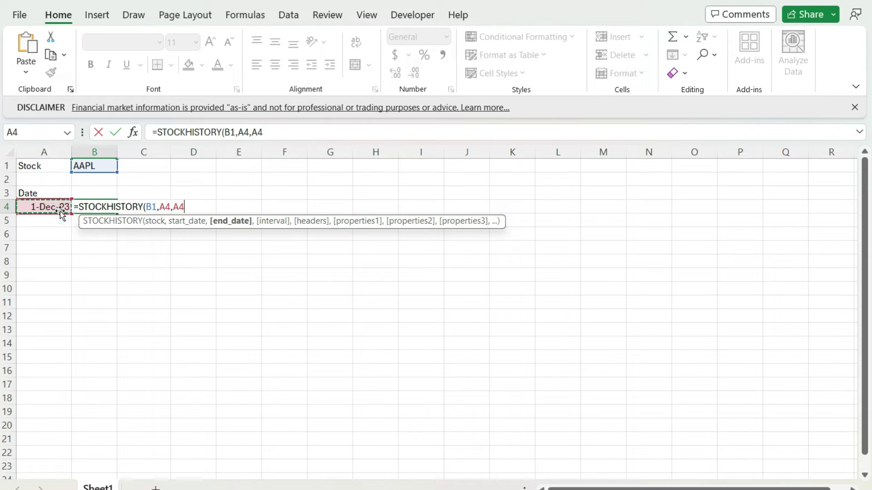
text(,)
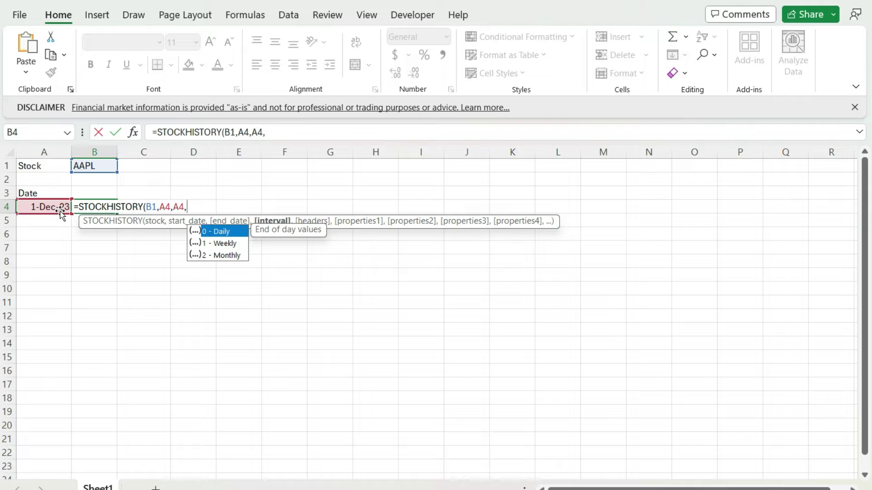
text(0,0)
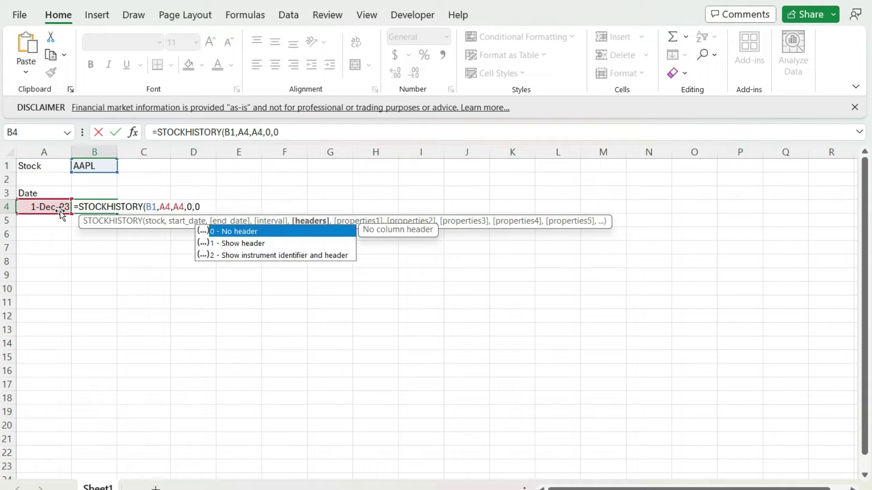
text(,)
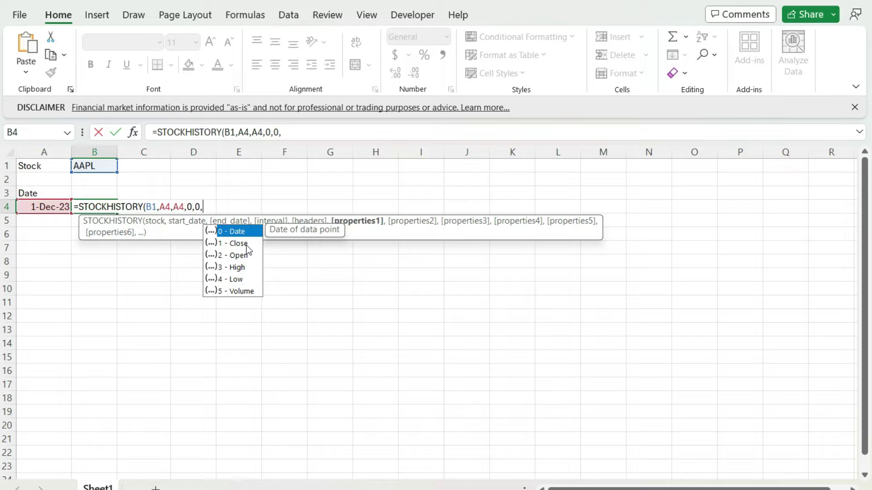
text(1))
key(Return)
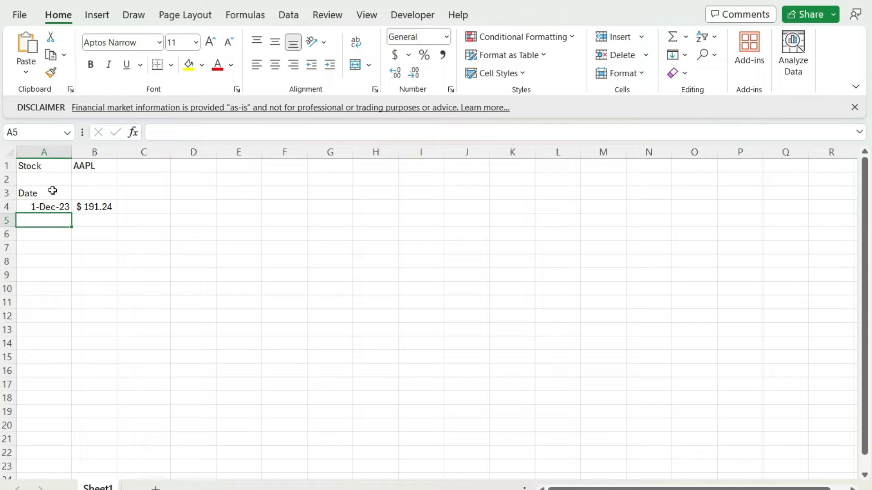
Step: Change A4 to Jan 1, 2023, then check and dismiss the resulting #VALUE! error in B4
click(50, 205)
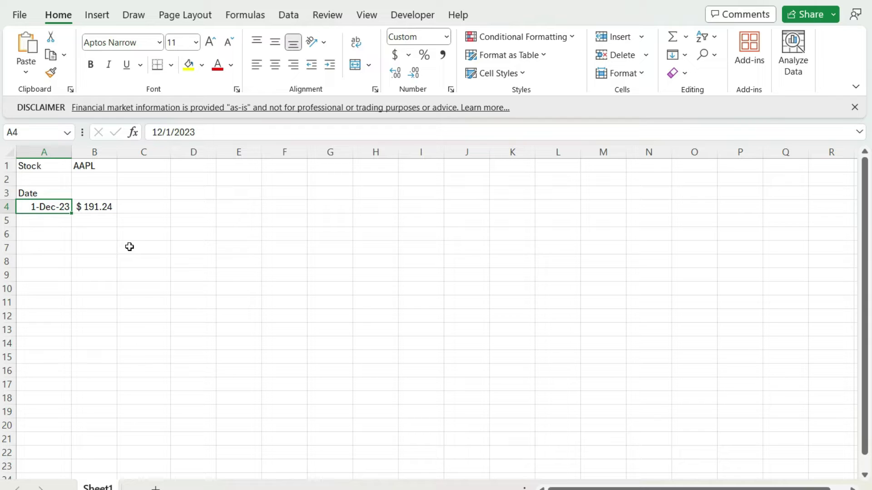
text(jan 1, 2023)
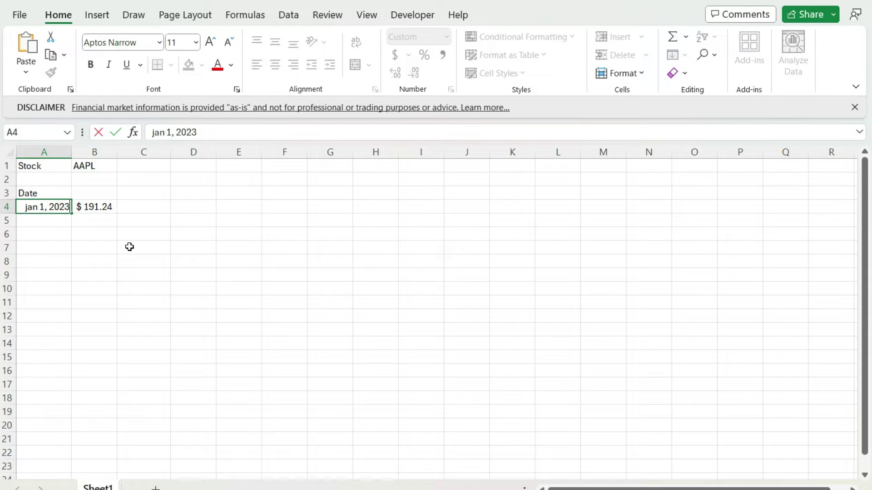
key(Return)
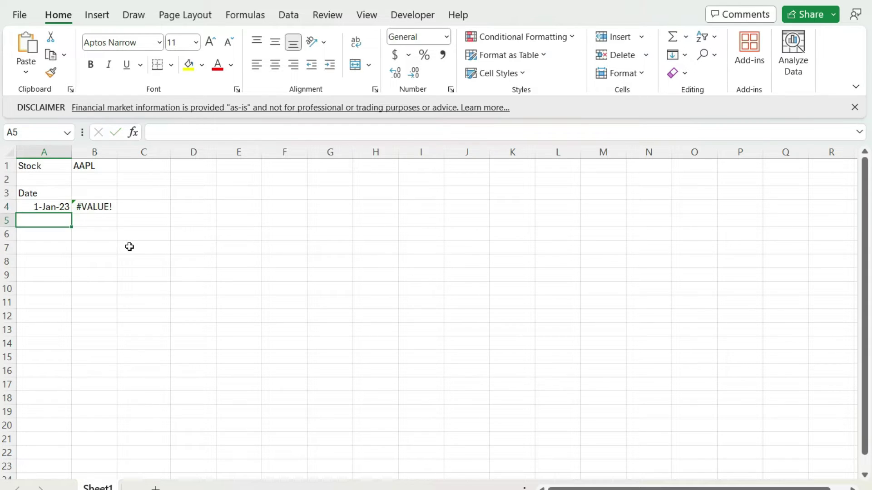
click(105, 207)
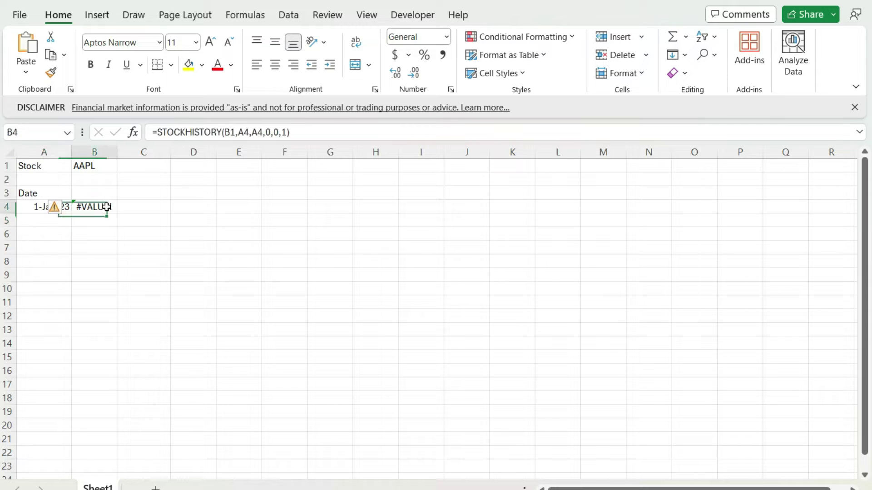
click(55, 207)
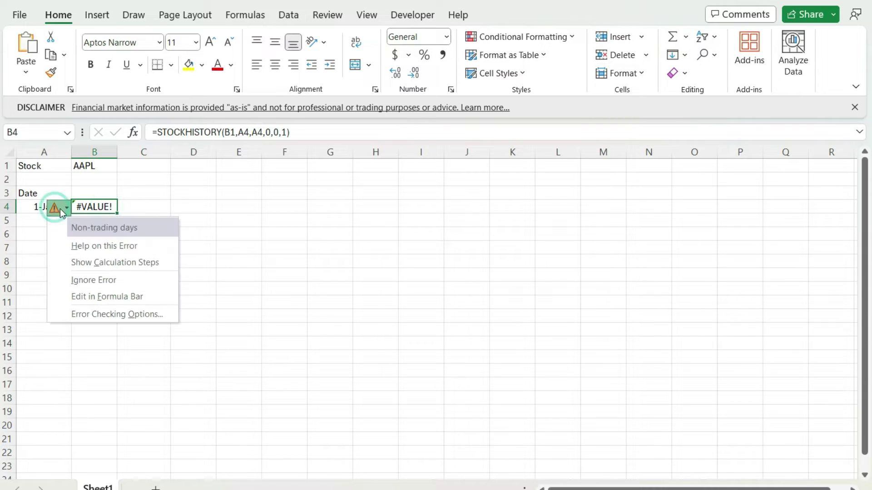
click(88, 212)
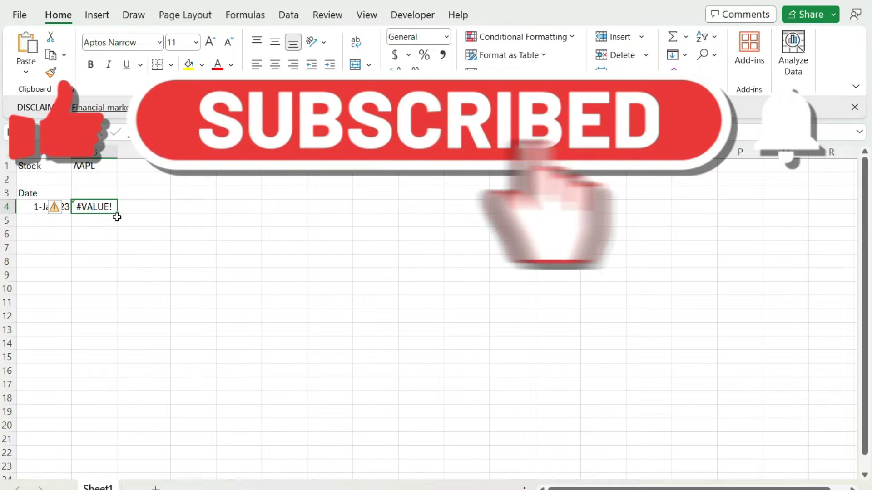
Step: Change the date in A4 to Jan 2, then Jan 3, 2023, updating B4 to $125.07
click(37, 206)
text(j)
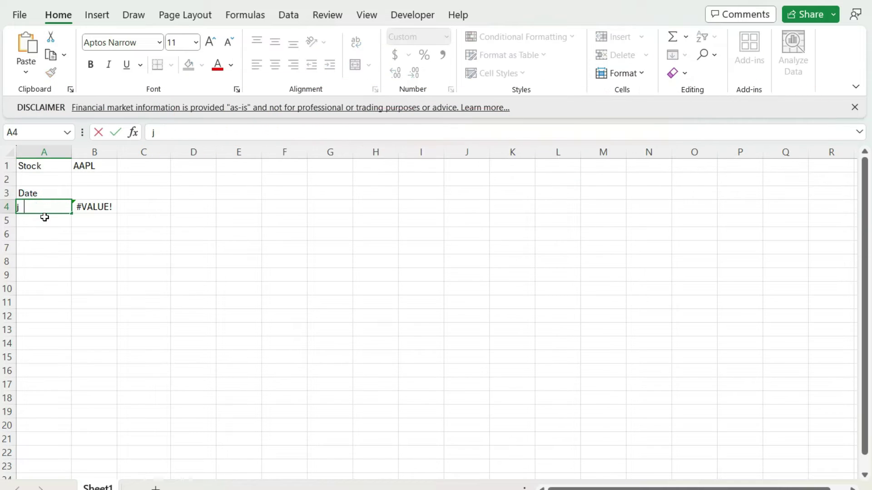
text(an 2, 2023)
key(Return)
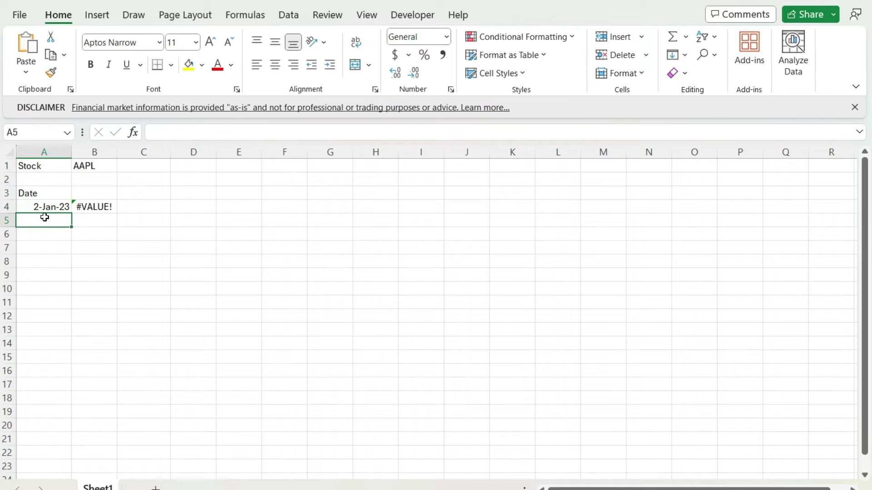
click(43, 203)
text(ja)
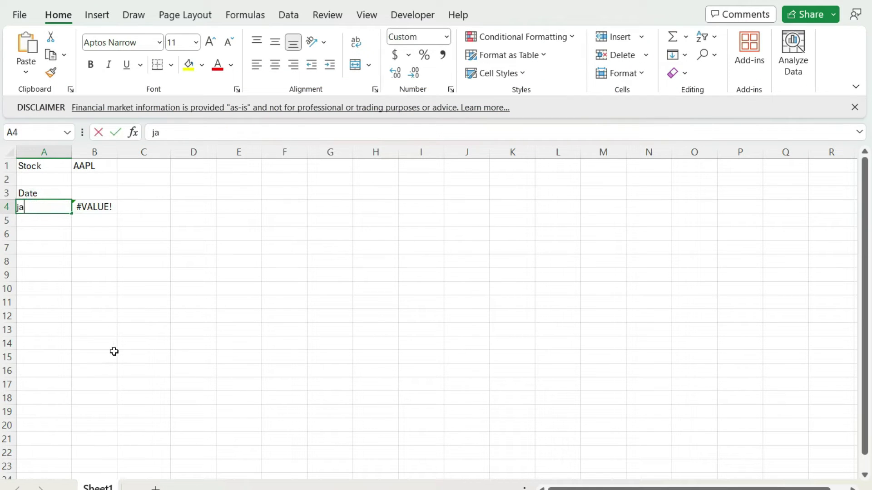
text(n 3, 2023)
key(Return)
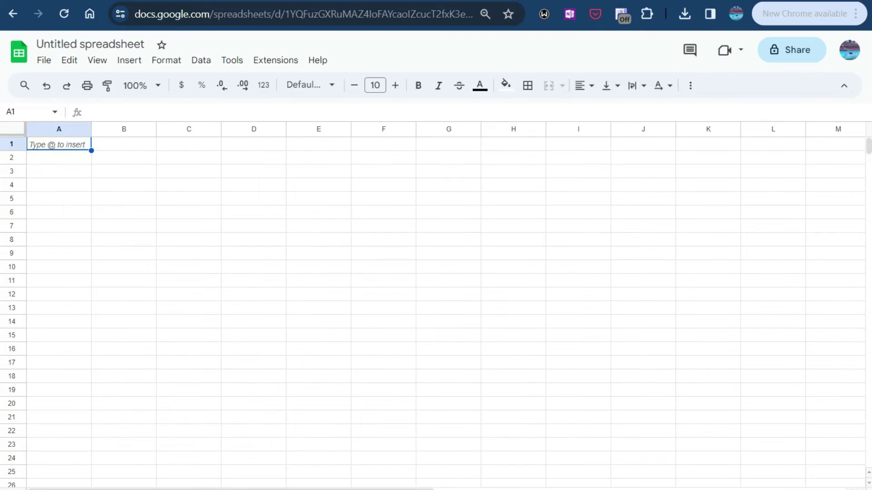
Step: Enter Stock/AAPL in row 1, a Date heading in A3 and Dec 1, 2023 in A4
click(57, 143)
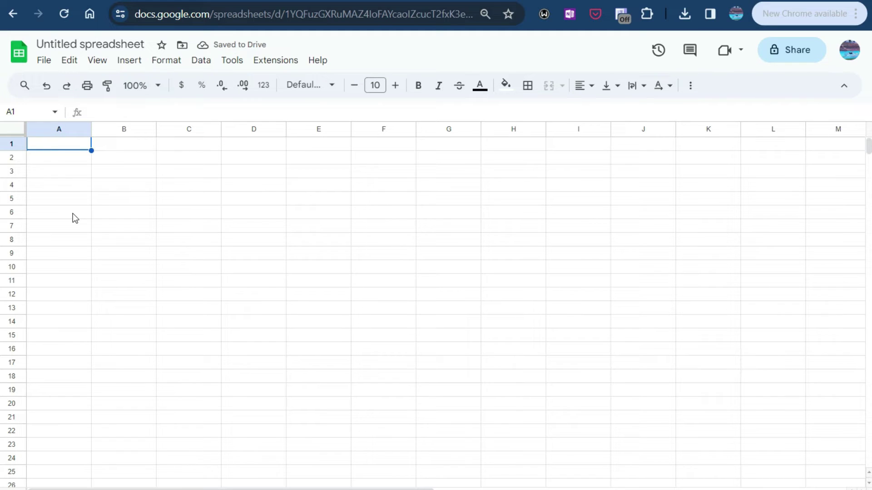
text(Stock)
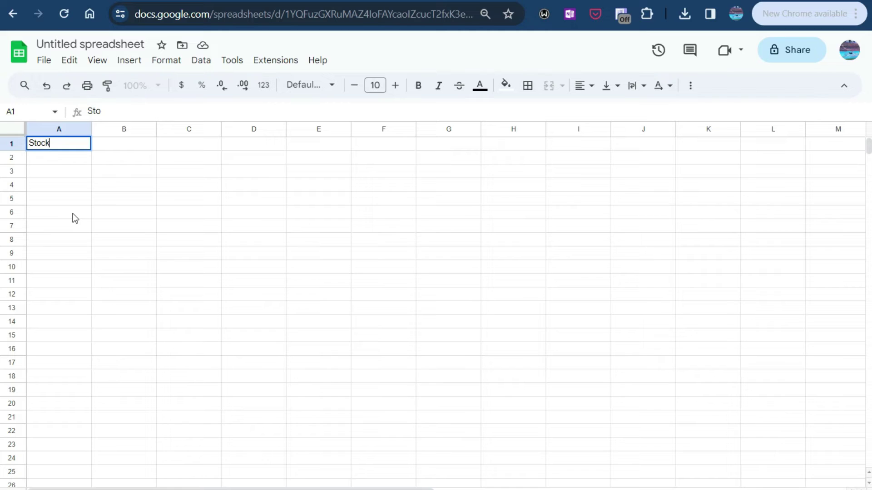
key(Tab)
text(AAPL)
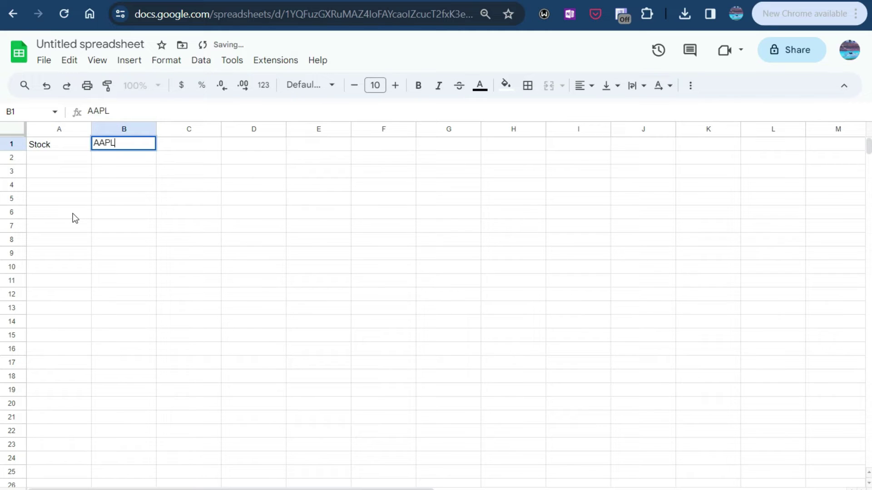
key(Return)
key(Return)
text(Date)
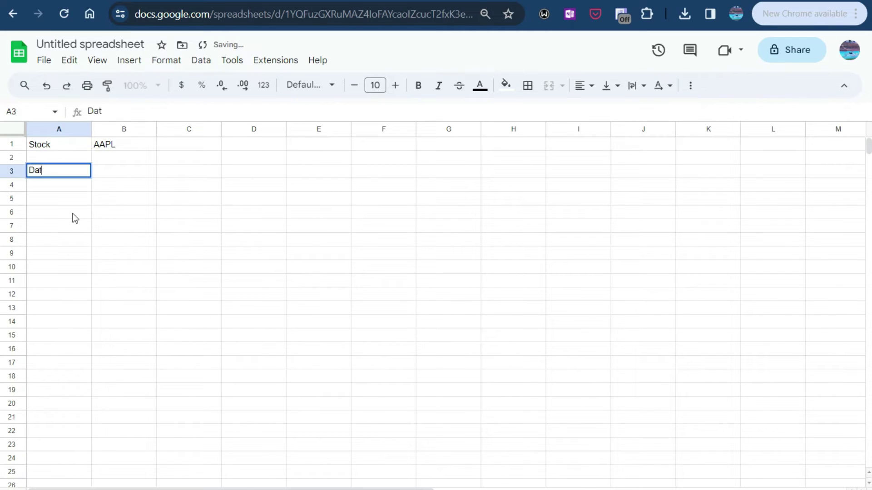
key(Return)
text(Dec 1, 2023)
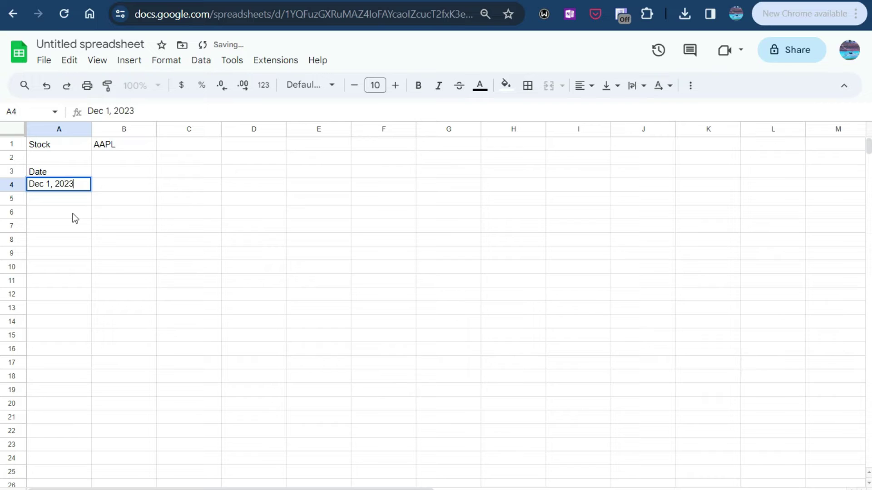
key(Tab)
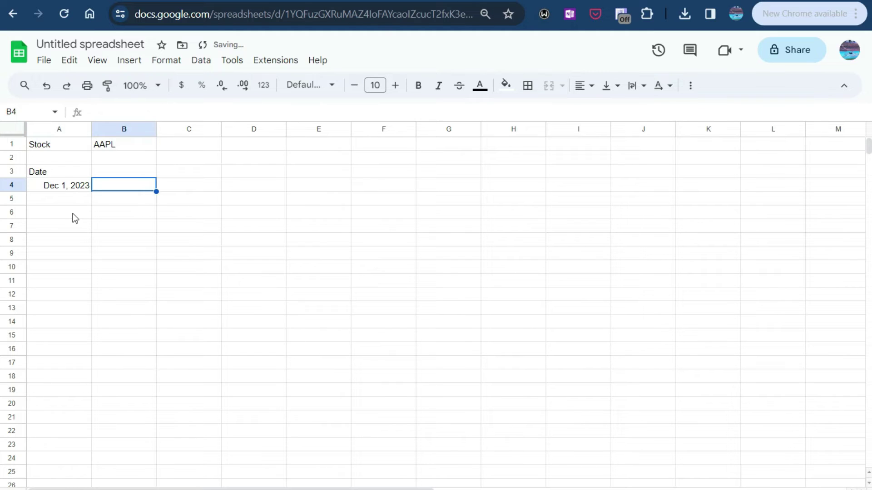
Step: Enter =GOOGLEFINANCE(B1,"price",A4) in B4, returning a Date/Close table with 191.24
text(=googlefi)
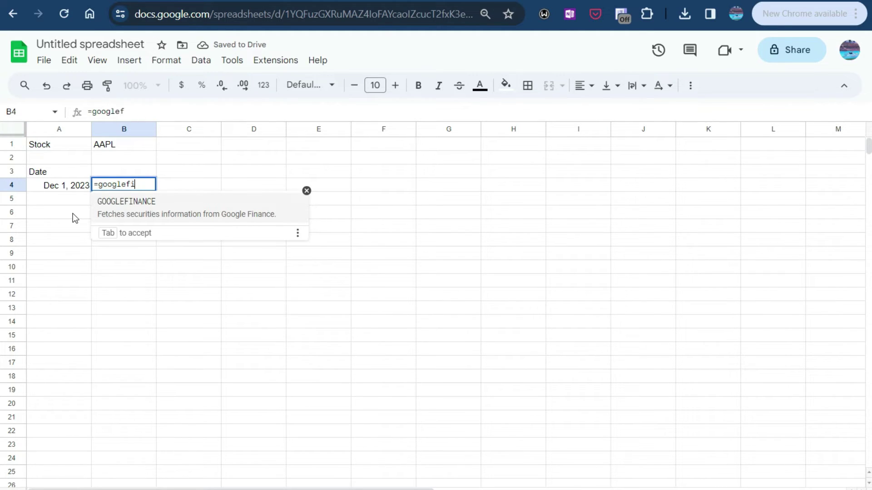
text(n)
key(Tab)
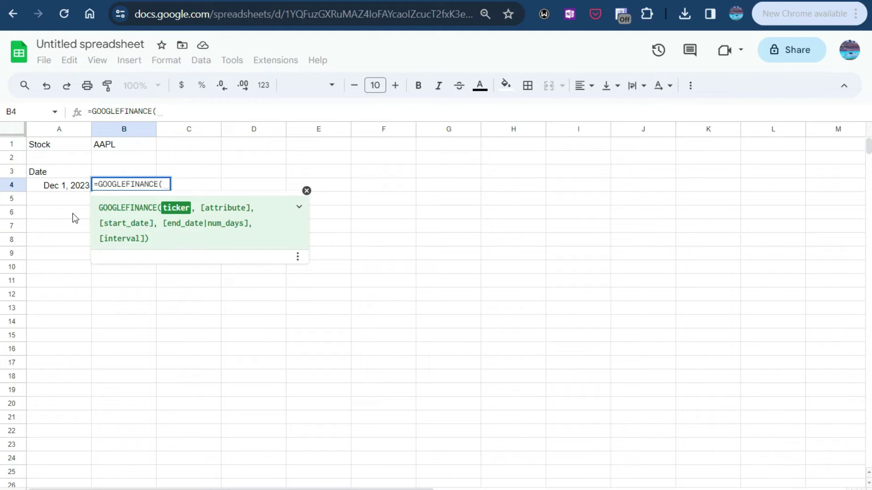
click(114, 143)
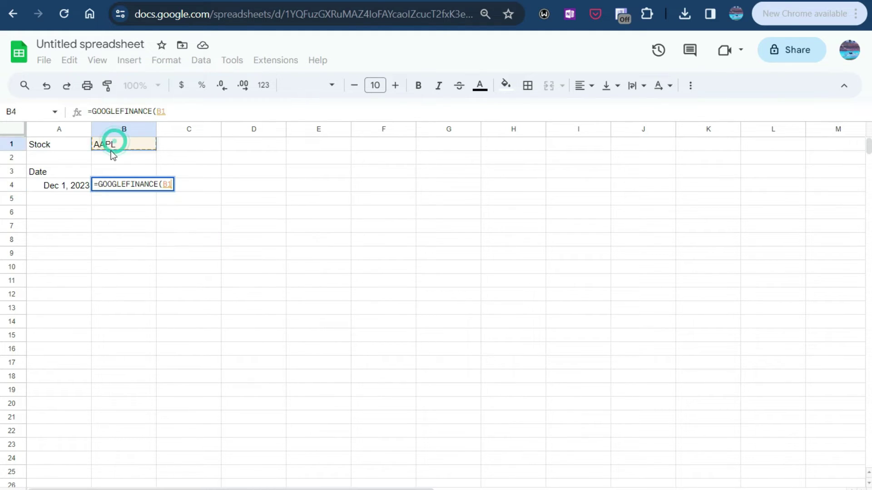
text(,)
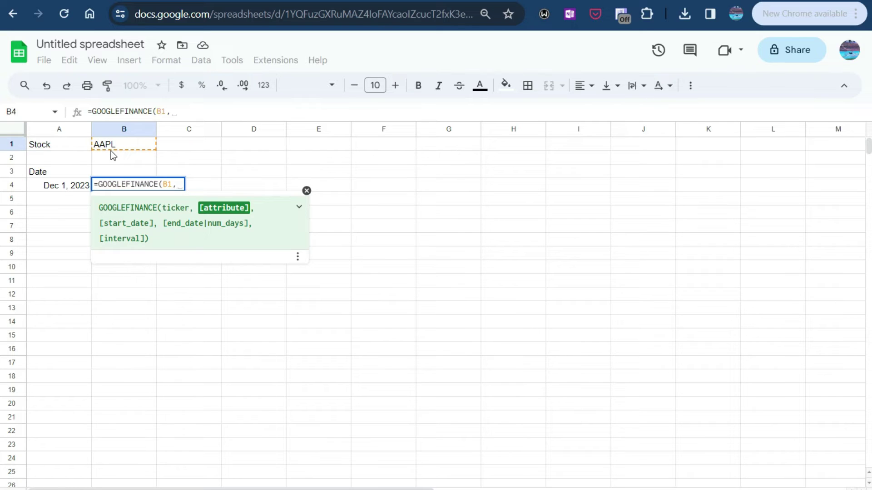
text("price")
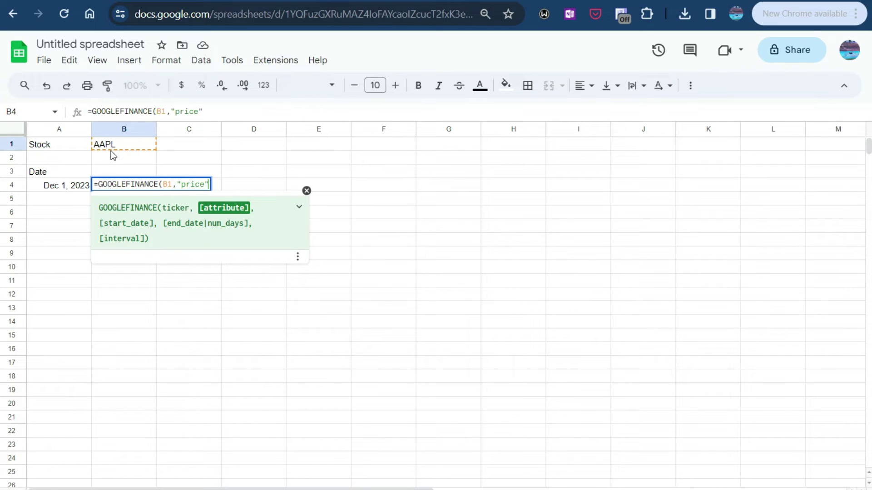
text(,)
click(73, 187)
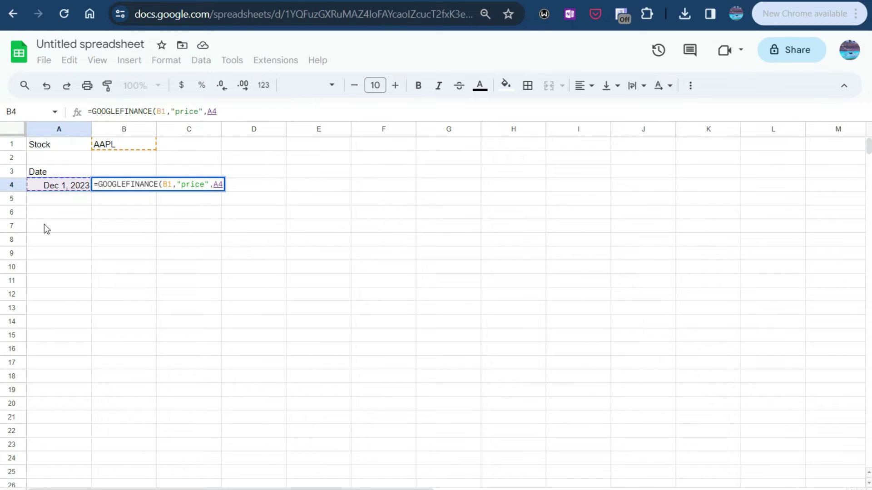
text())
key(Return)
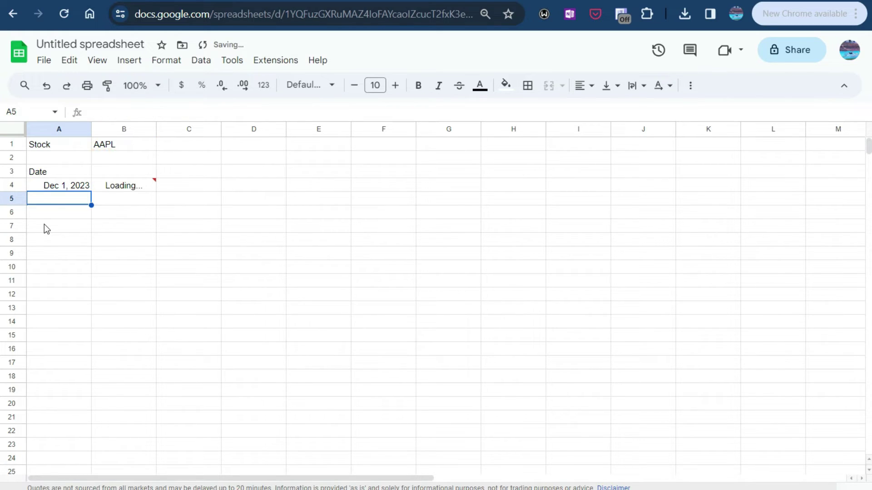
key(Right)
key(Up)
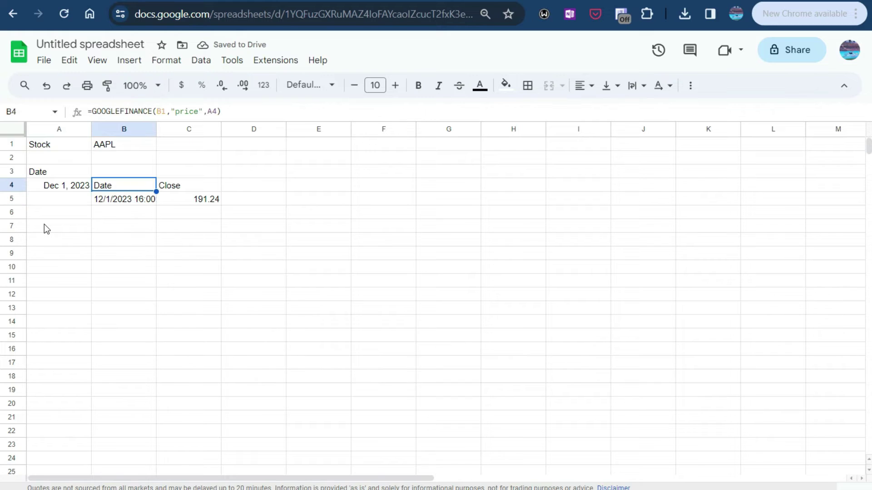
Step: Wrap B4's GOOGLEFINANCE formula in INDEX(...,2,2) so it shows only 191.24
click(90, 111)
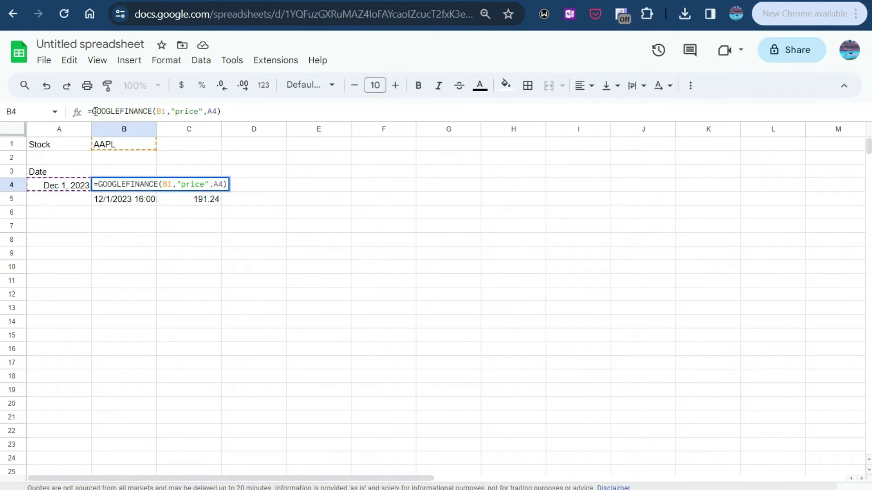
click(93, 113)
text(index)
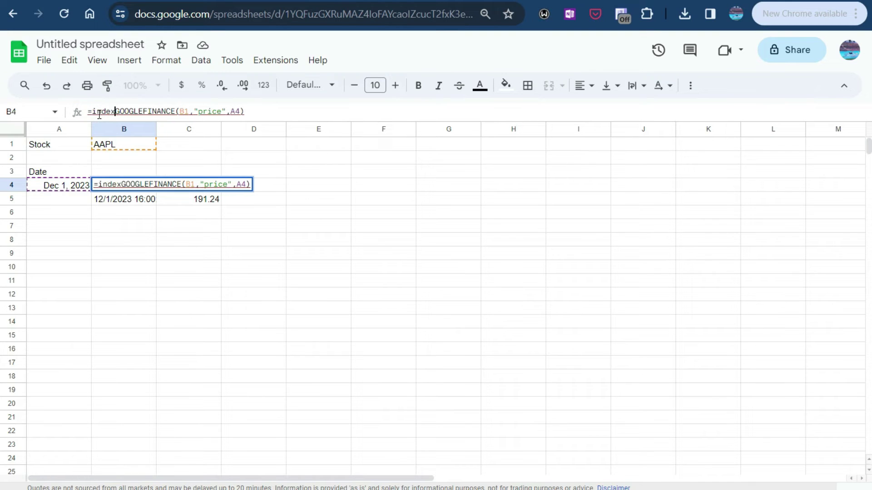
text(()
click(289, 112)
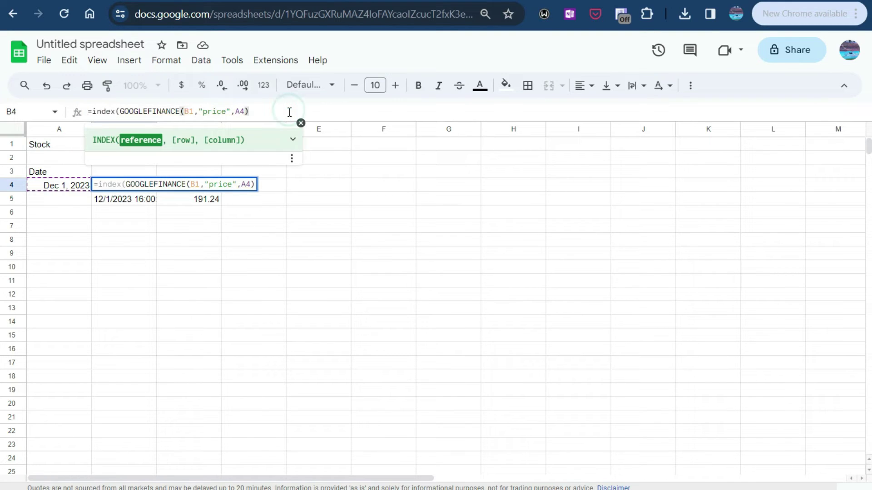
text(,2,2)
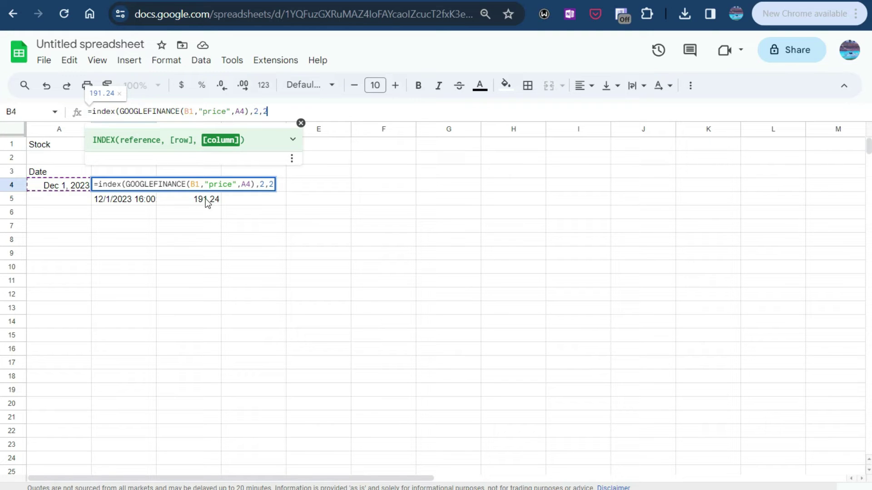
text())
key(Return)
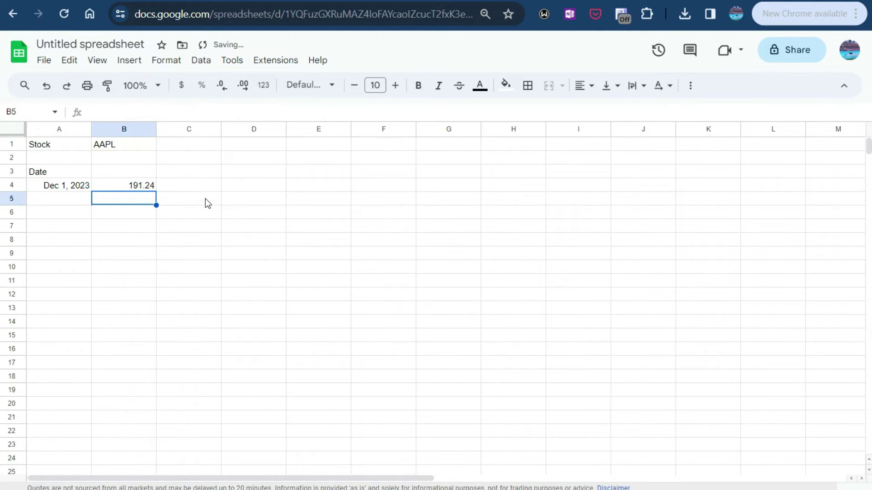
key(Up)
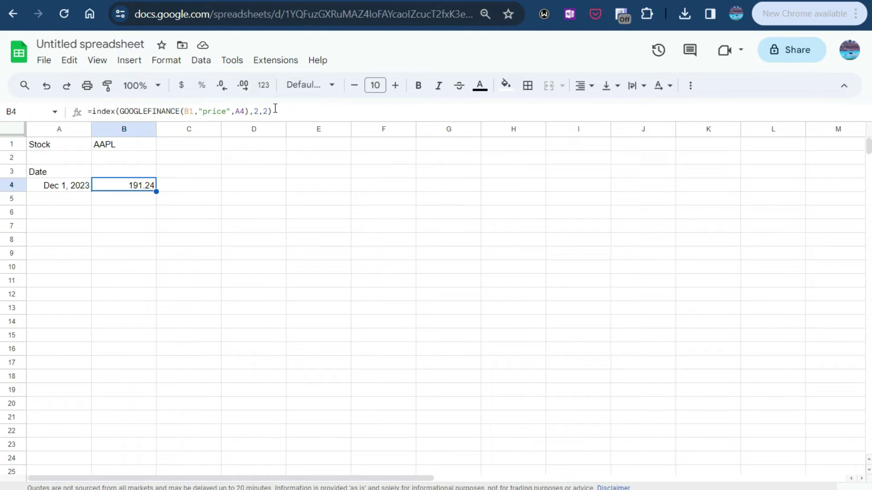
Step: Change A4 to Jan 1, 2023 and check that B4 returns 125.07
click(71, 187)
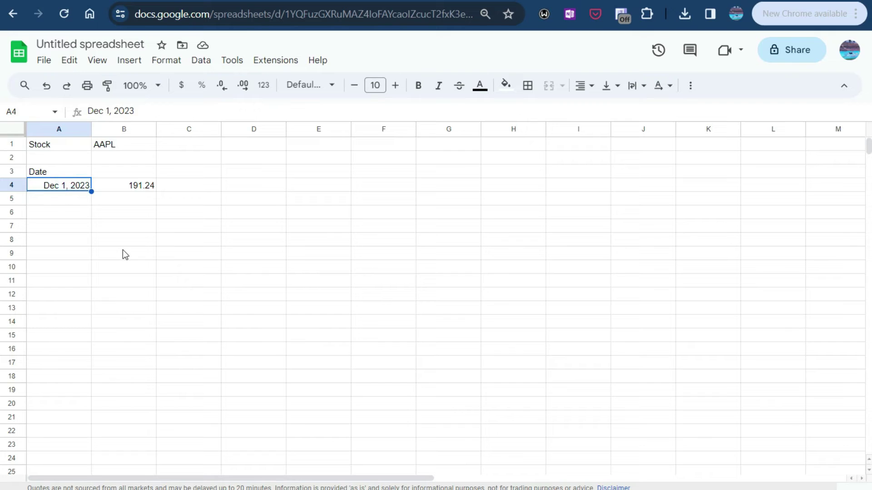
text(Jan 1, 2023)
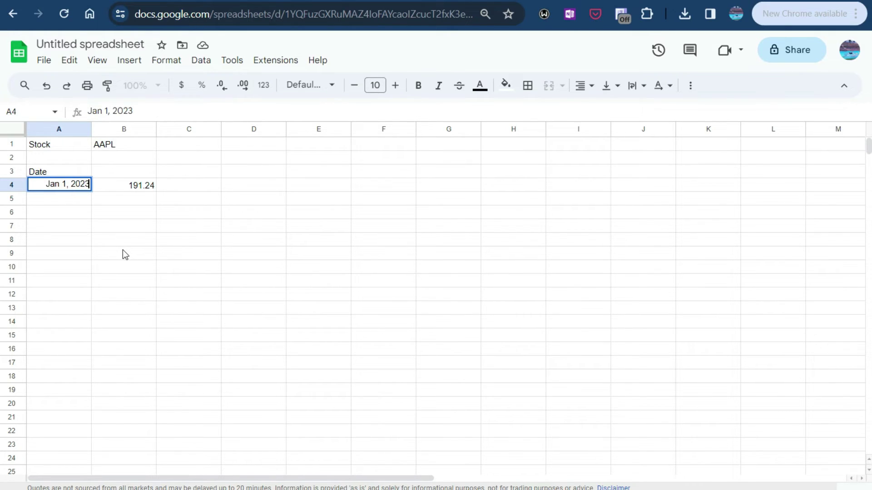
key(Return)
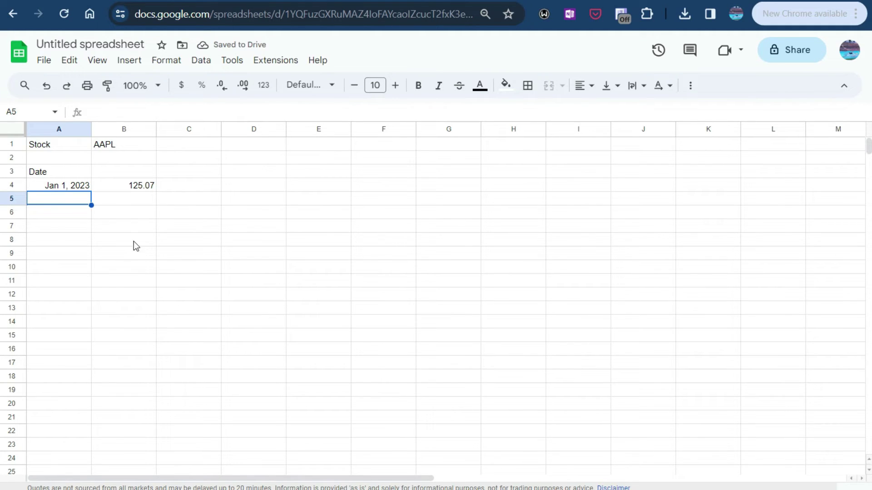
click(141, 188)
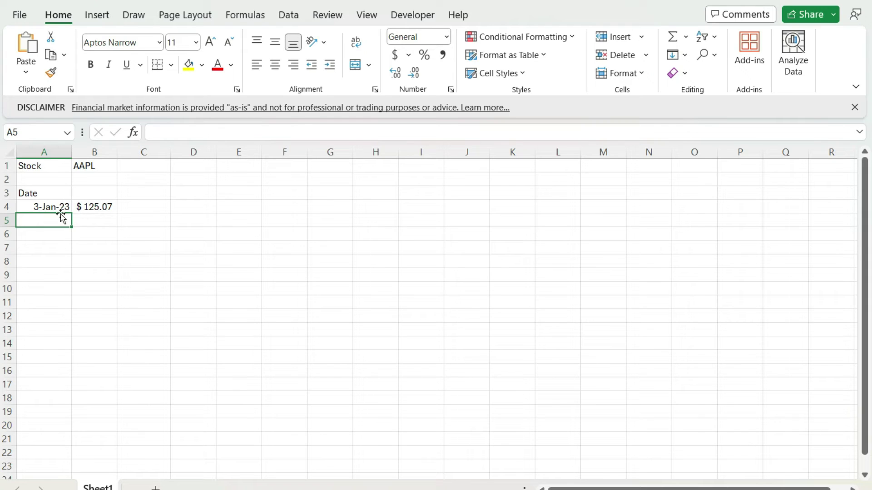
Step: In Excel, try 1/1/2023 in A4, undo after the #VALUE! result, and return to Google Sheets
click(53, 207)
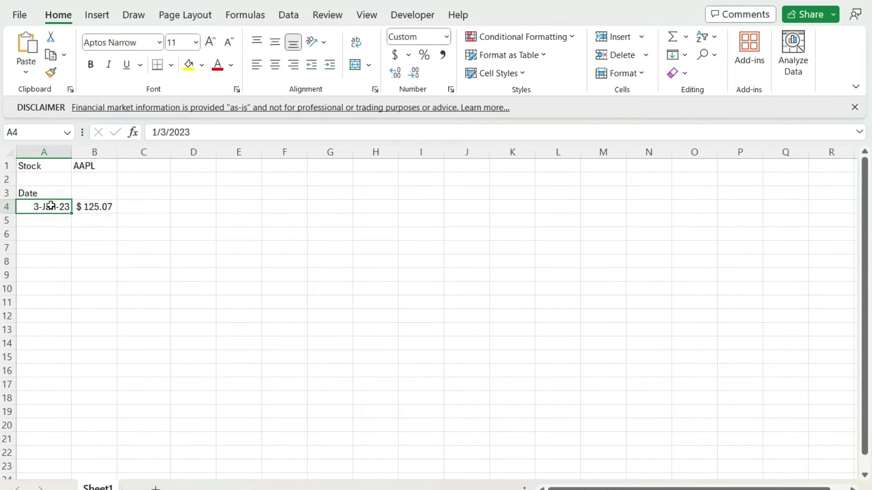
click(166, 132)
key(BackSpace)
text(1)
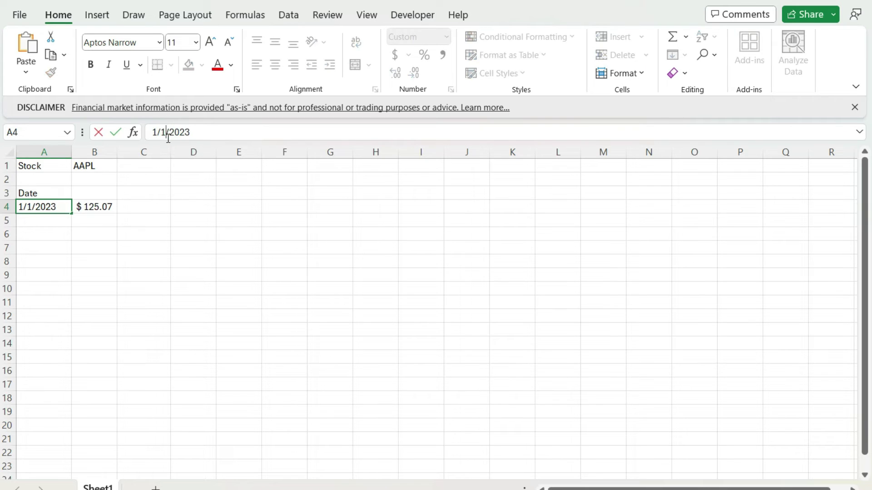
key(Return)
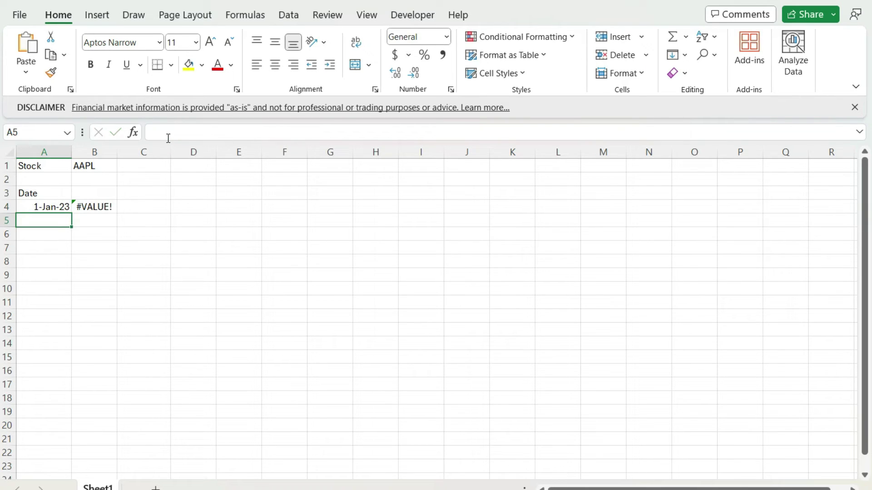
key(ctrl+z)
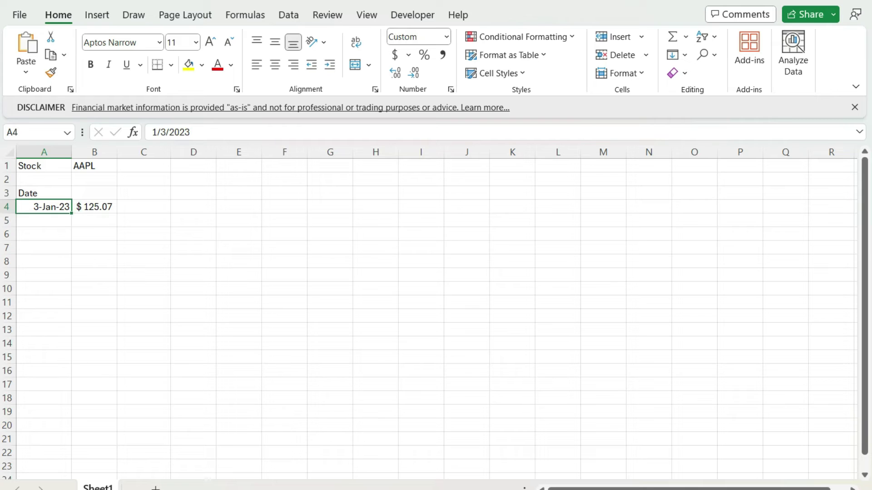
key(alt+Tab)
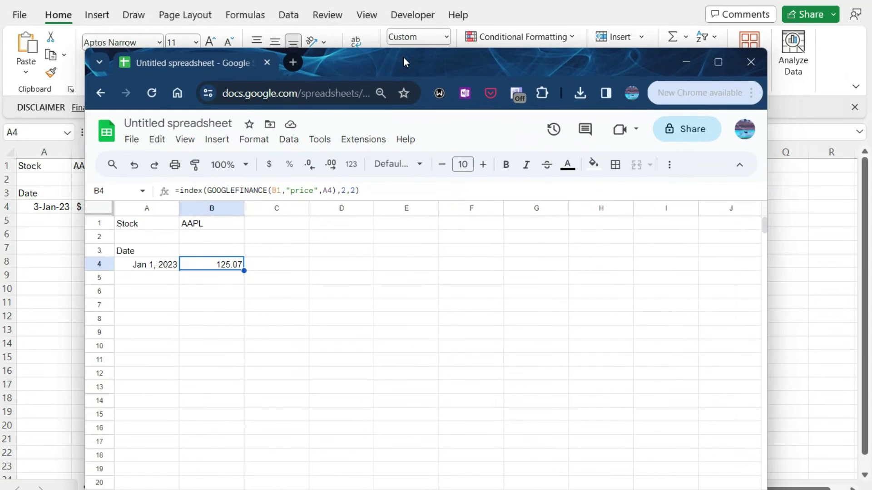
Step: Maximize the Google Sheets window and move the selection from A4 down to B5
double_click(403, 56)
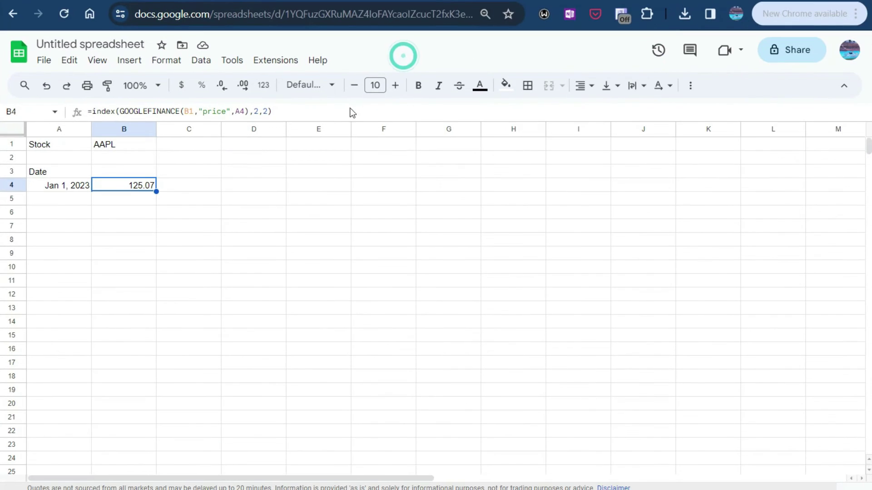
click(75, 189)
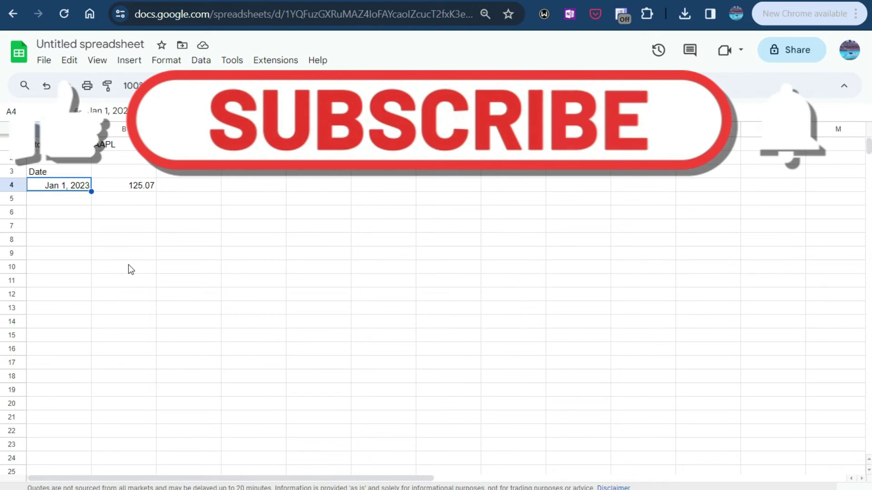
key(Down)
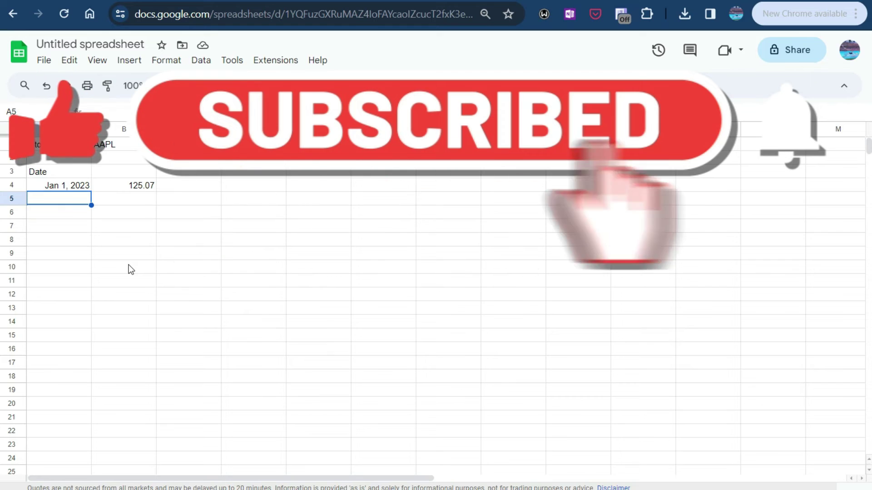
key(Right)
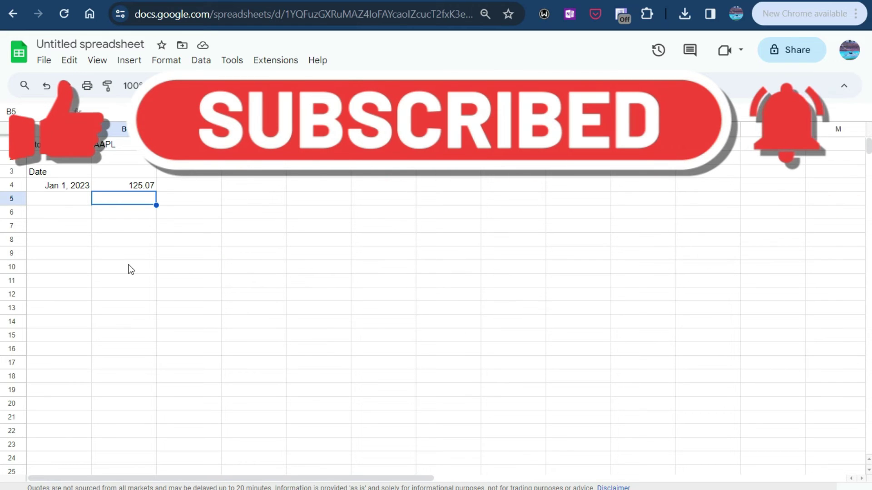
Step: Enter =GOOGLEFINANCE(B1,"price") in B5 to show AAPL's current price of 185.64
text(=goog)
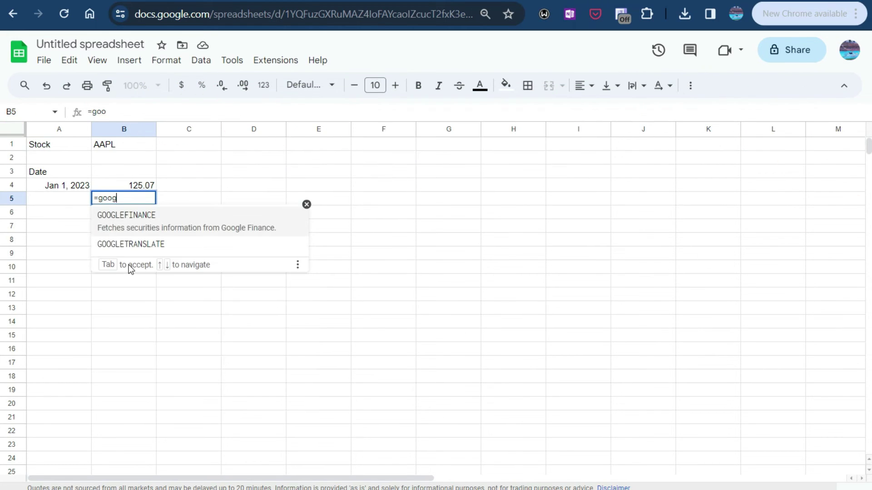
key(Tab)
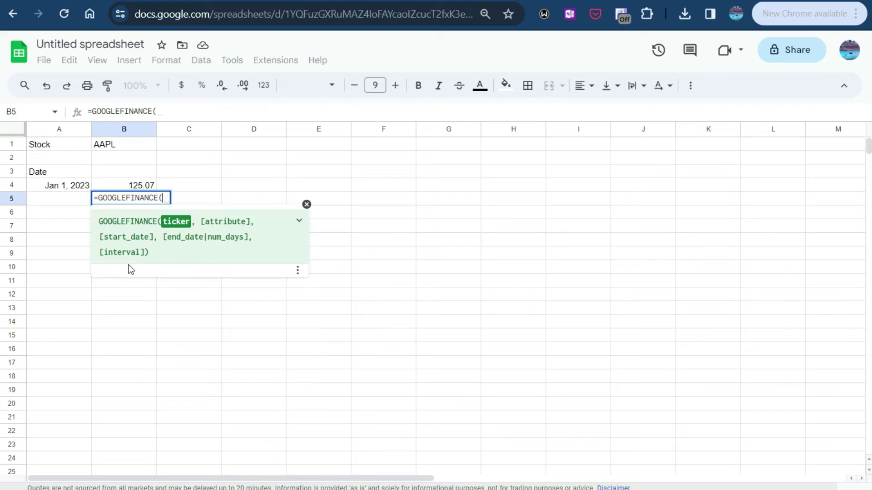
click(107, 147)
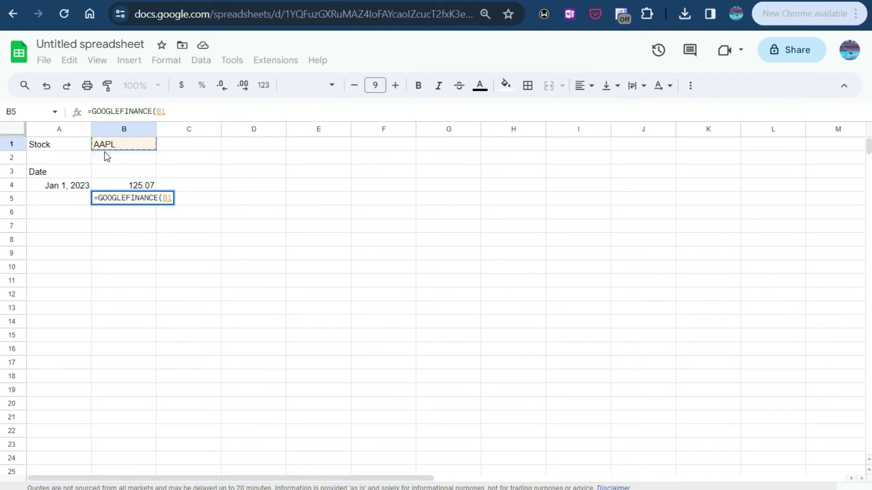
text(,"price)
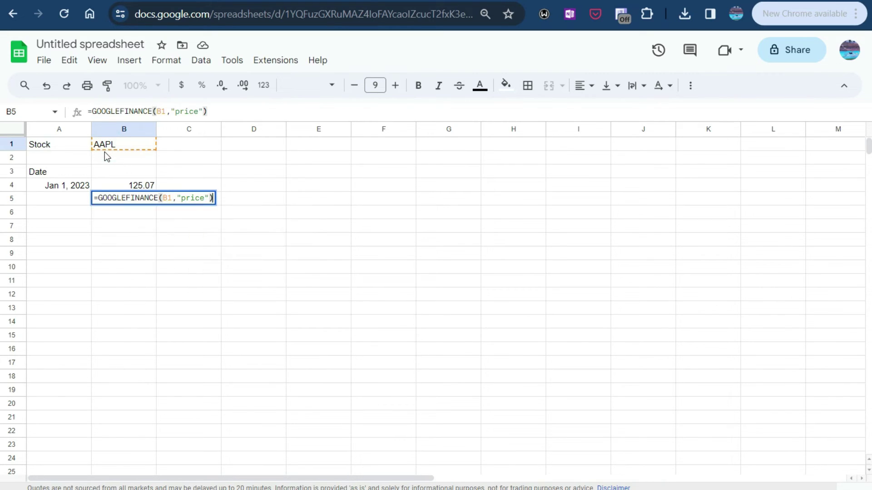
key(Return)
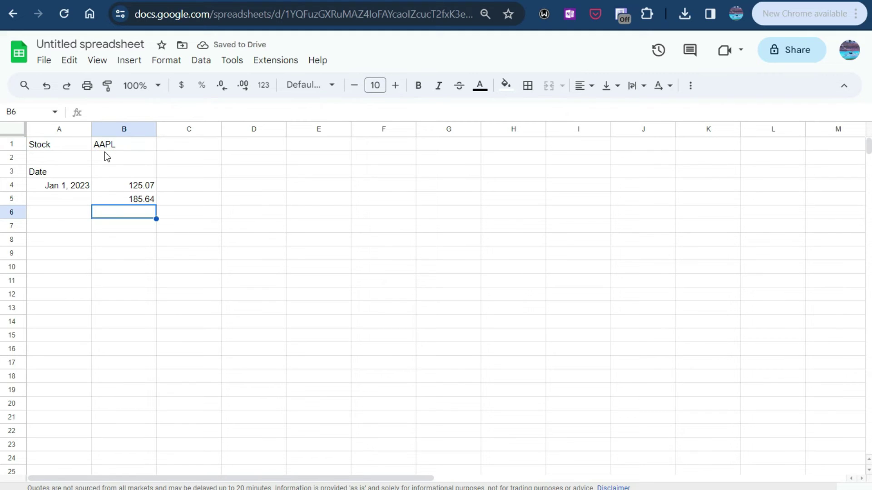
key(Up)
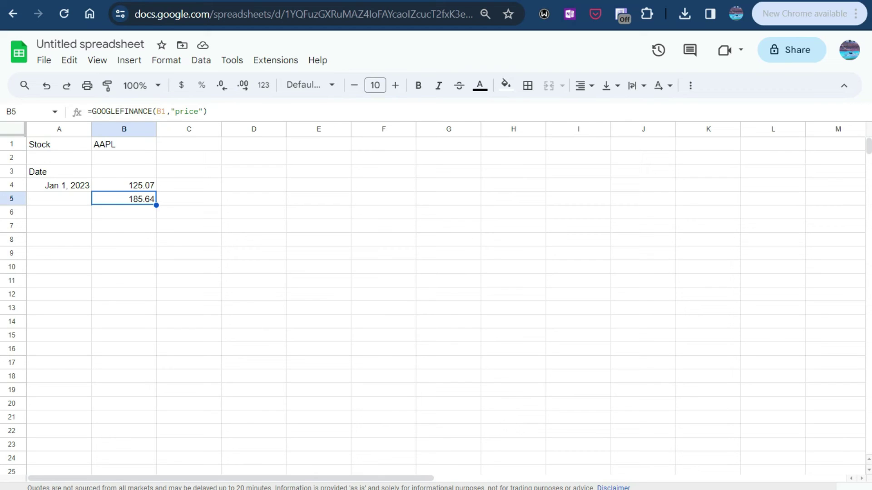
click(80, 244)
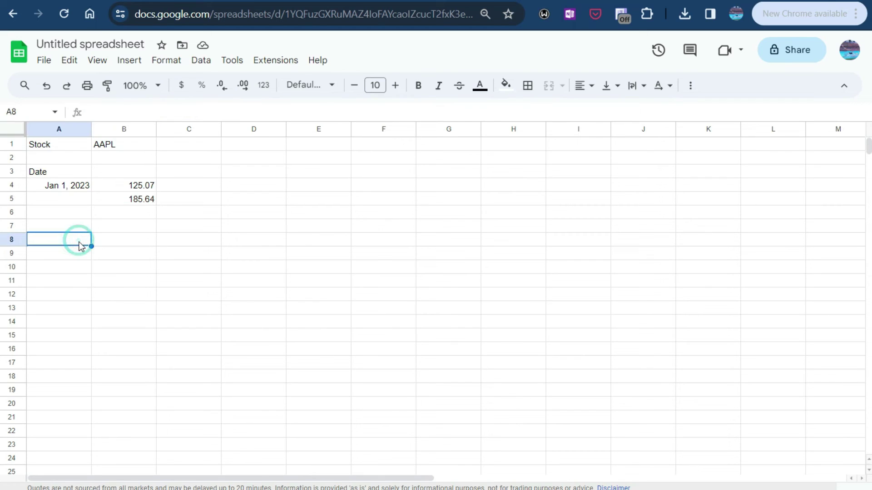
Step: List the tickers AAPL, MSFT and GOOG in A8:A10
text(AAPL)
key(Return)
text(MSF)
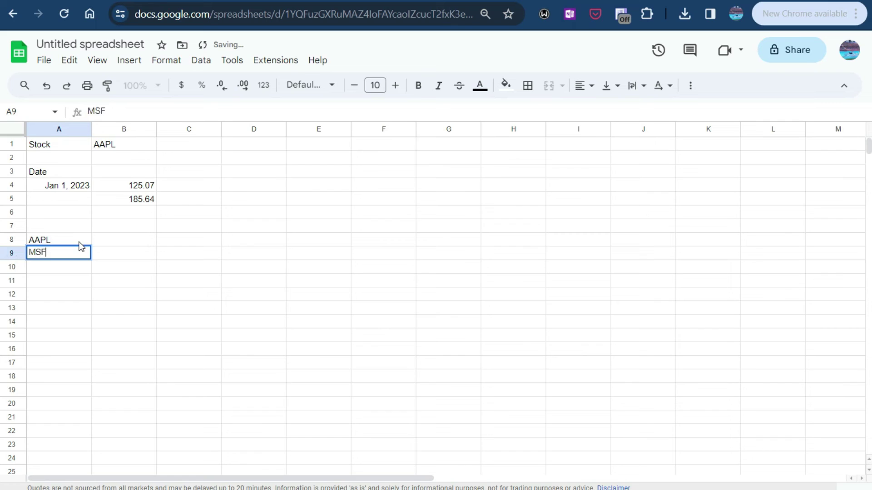
text(T)
key(Return)
text(GOOG)
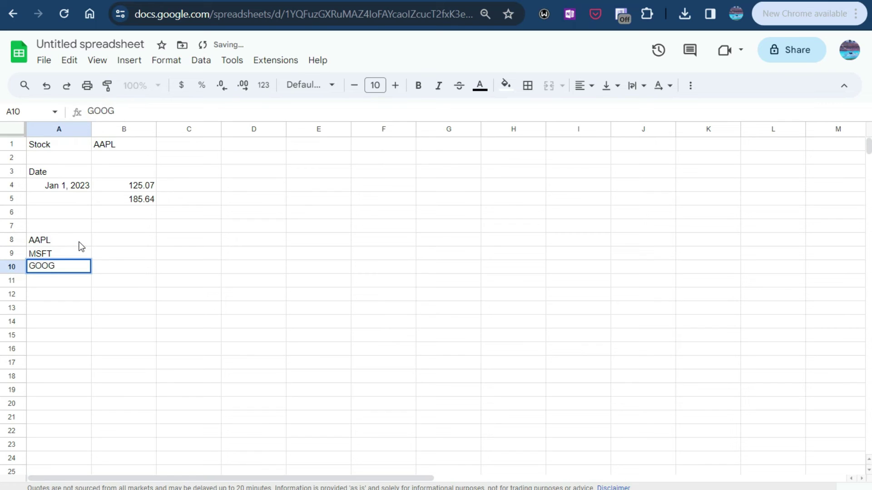
key(Return)
key(Right)
key(Up)
key(Up)
key(Up)
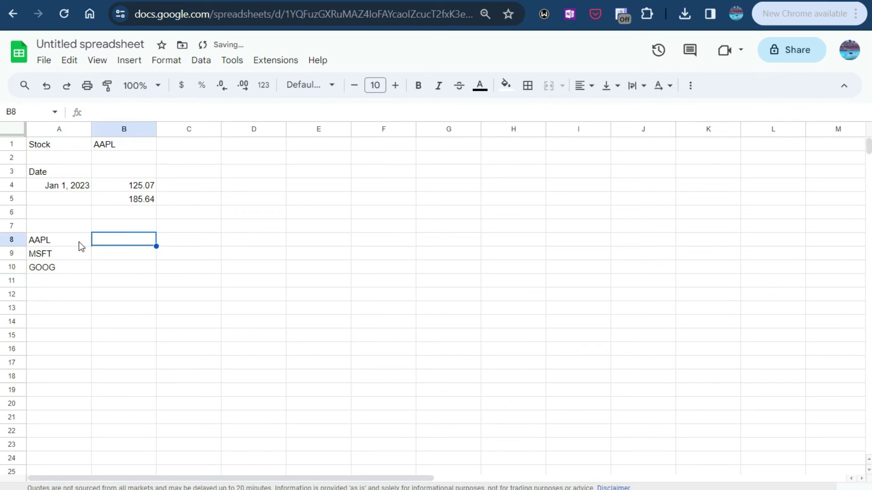
Step: Enter =GOOGLEFINANCE(A8,"price") in B8 and fill it down to B10 (185.64, 370.87, 139.56)
text(=googl)
key(Tab)
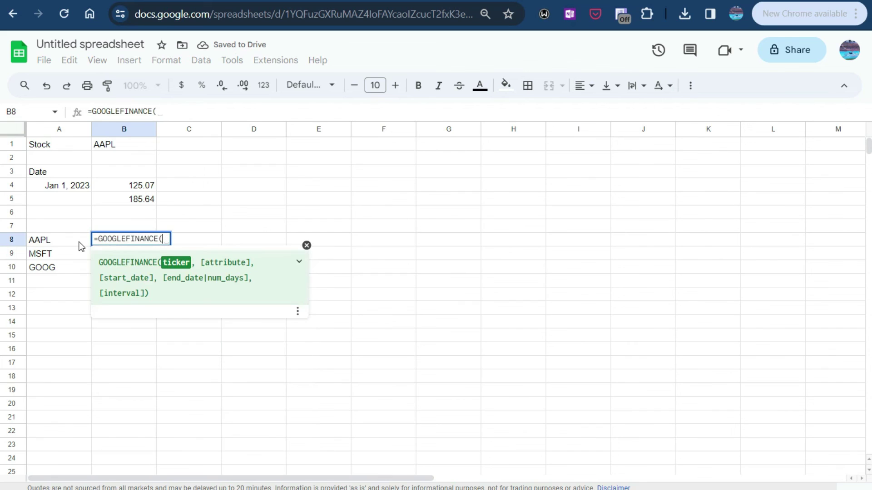
click(81, 246)
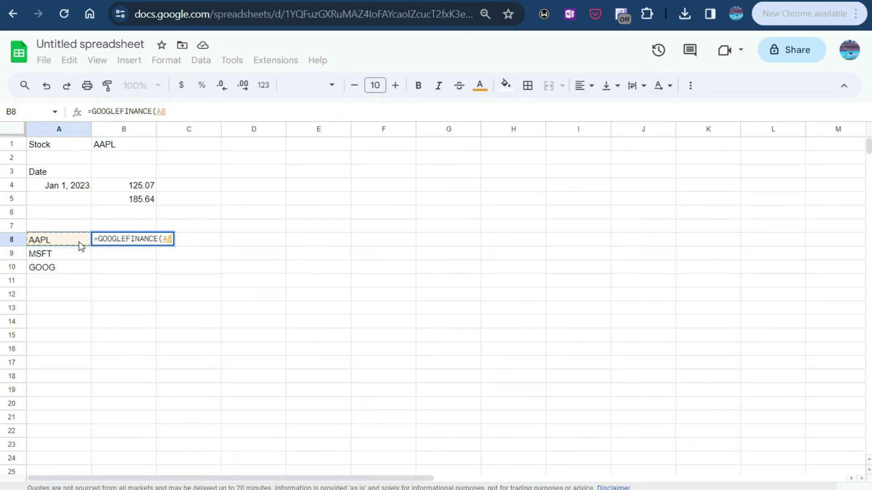
text(,"price"))
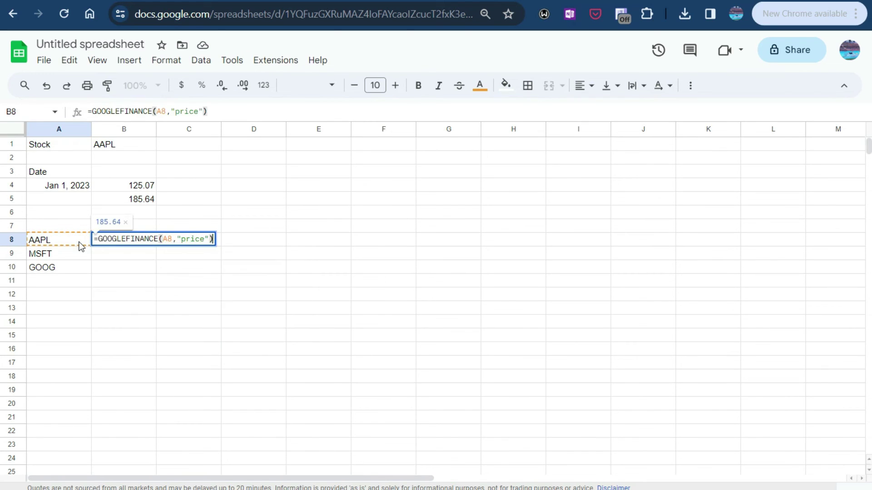
key(Return)
click(126, 240)
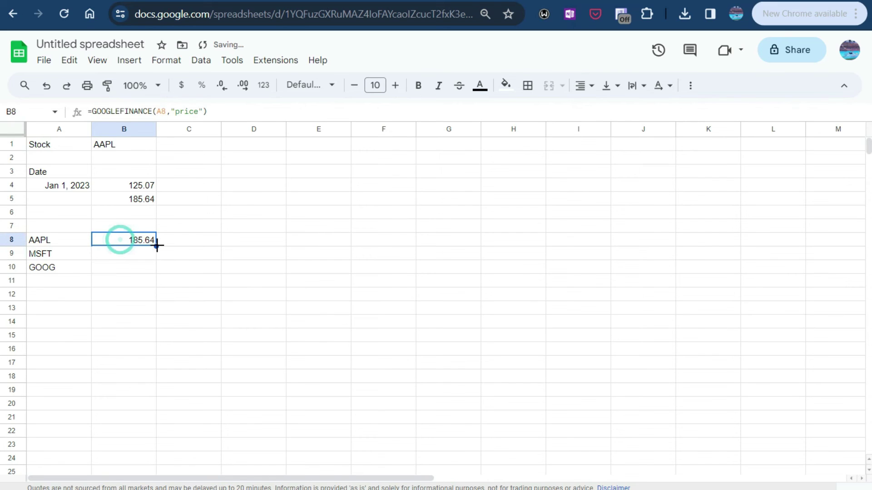
drag(156, 246, 159, 269)
click(211, 272)
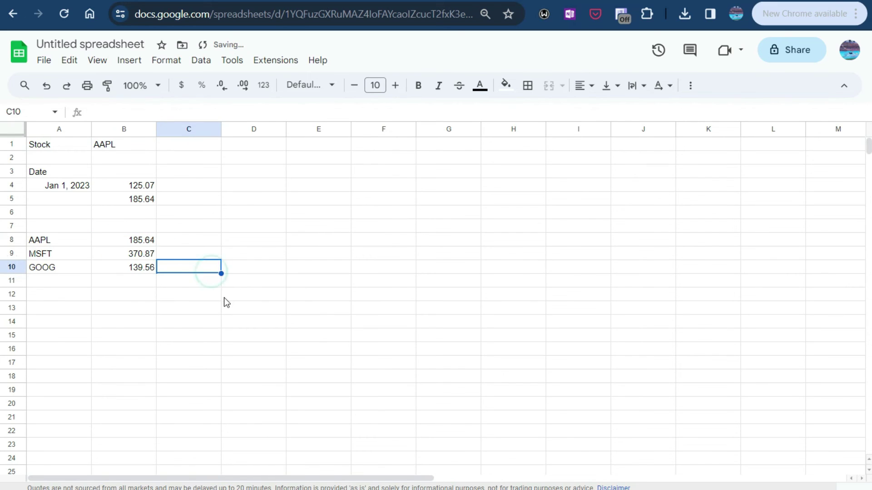